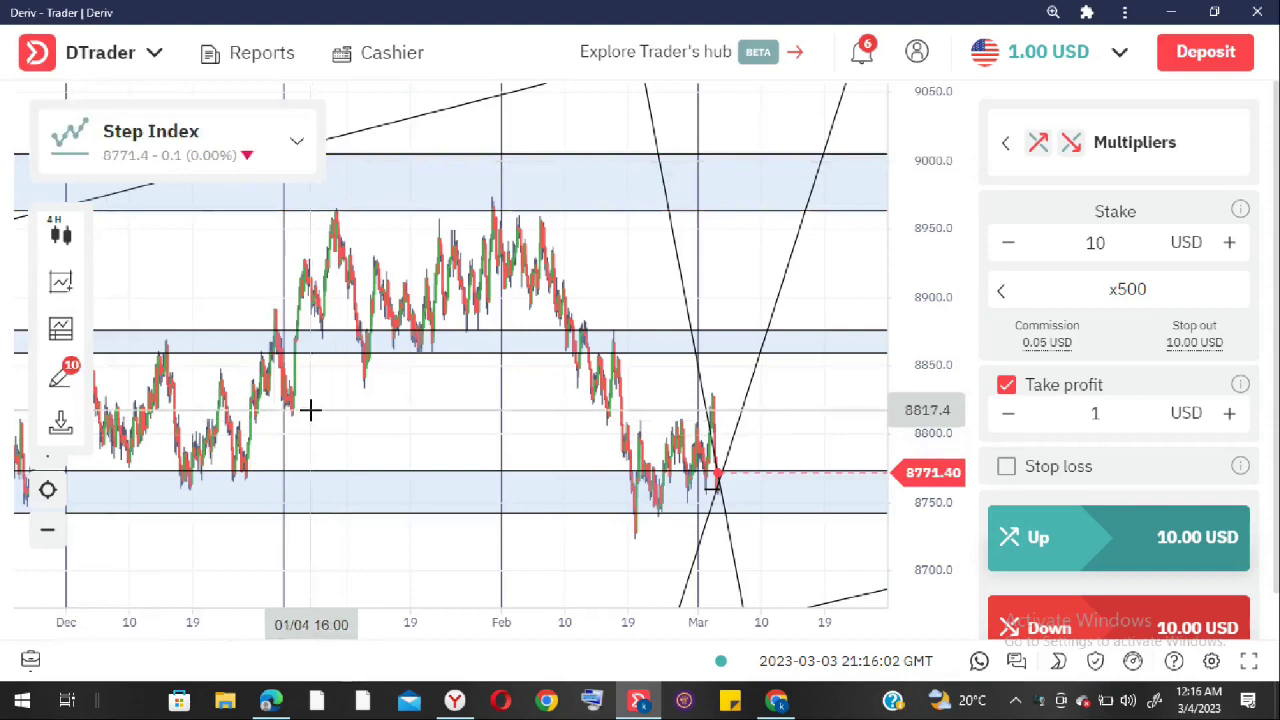
Step: Open Deriv P2P in the cashier and show the offers for buying USD with KES
{"action": "left_click", "coordinate": [395, 58]}
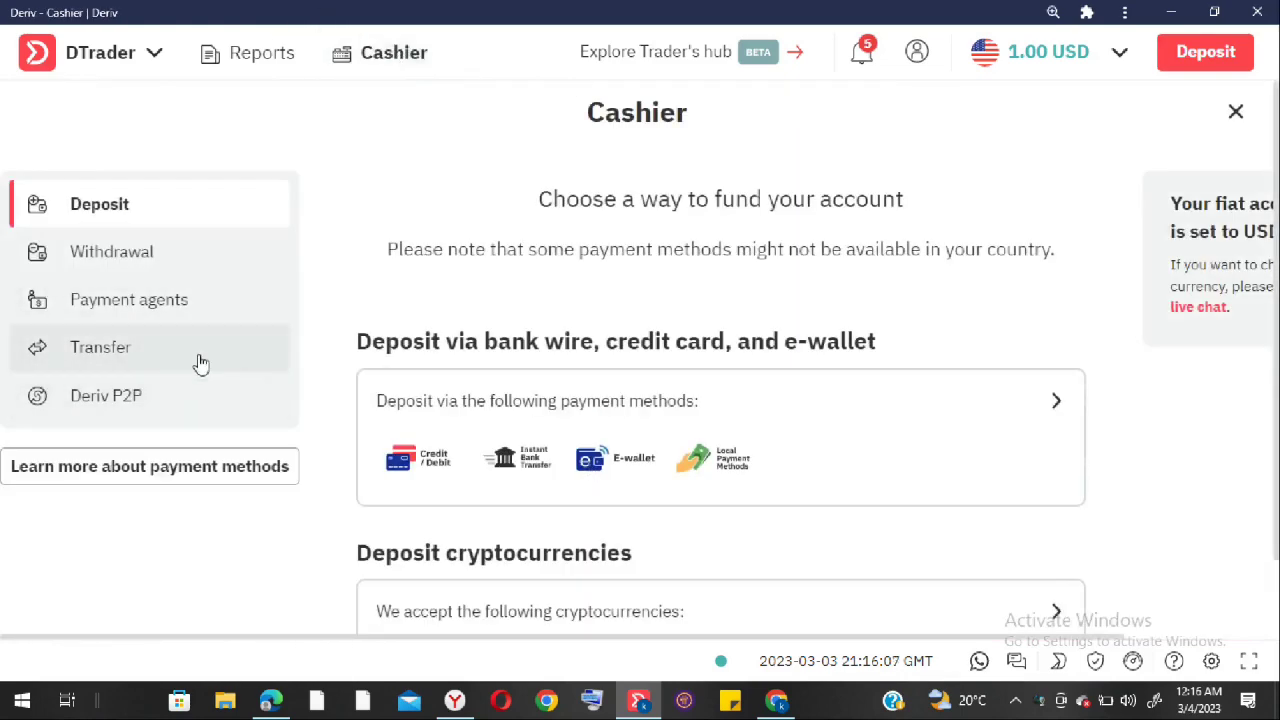
{"action": "left_click", "coordinate": [207, 410]}
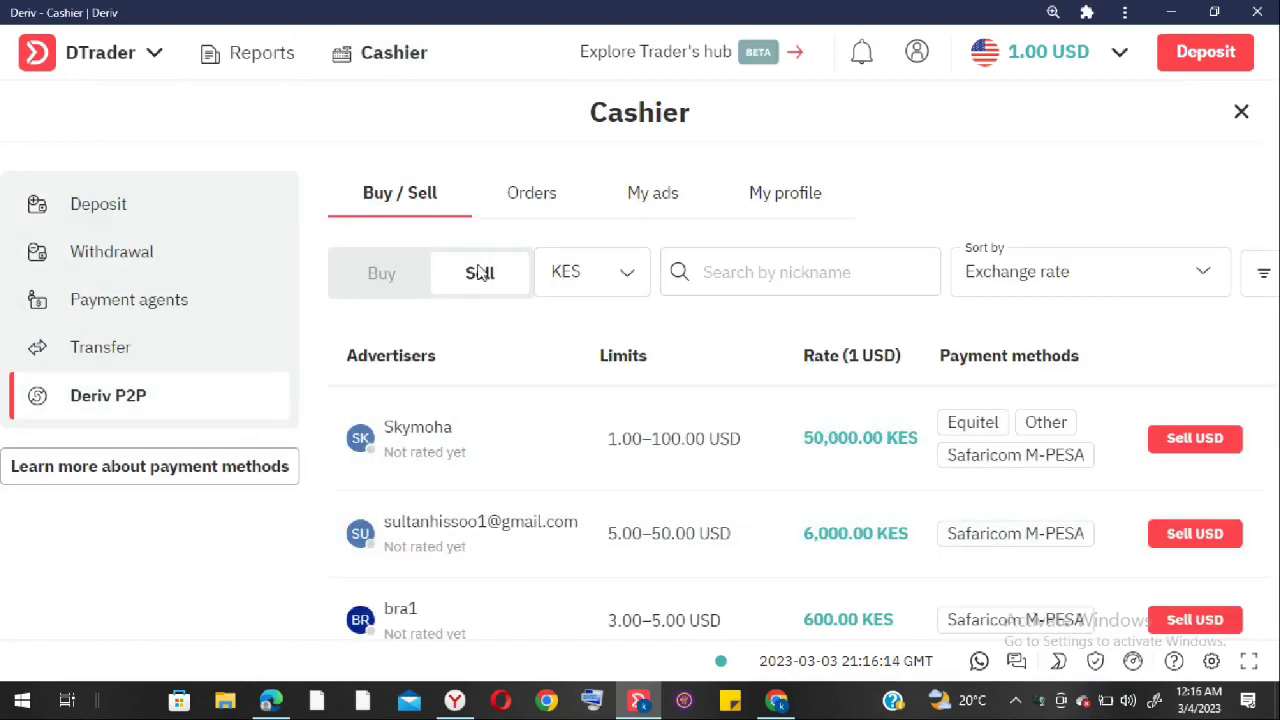
{"action": "left_click", "coordinate": [408, 281]}
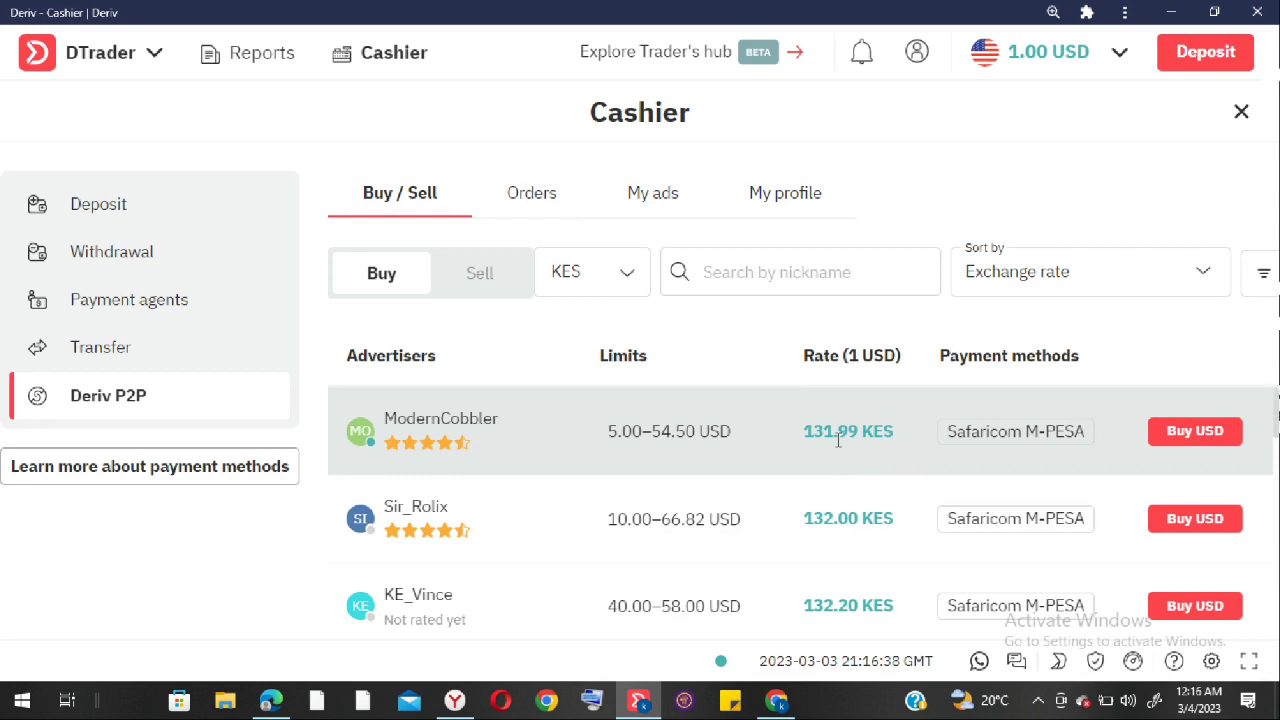
Step: Preview a 20 USD purchase from the Safaricom M-PESA seller offering 131.99 KES per USD and cancel it without ordering
{"action": "left_click", "coordinate": [1200, 432]}
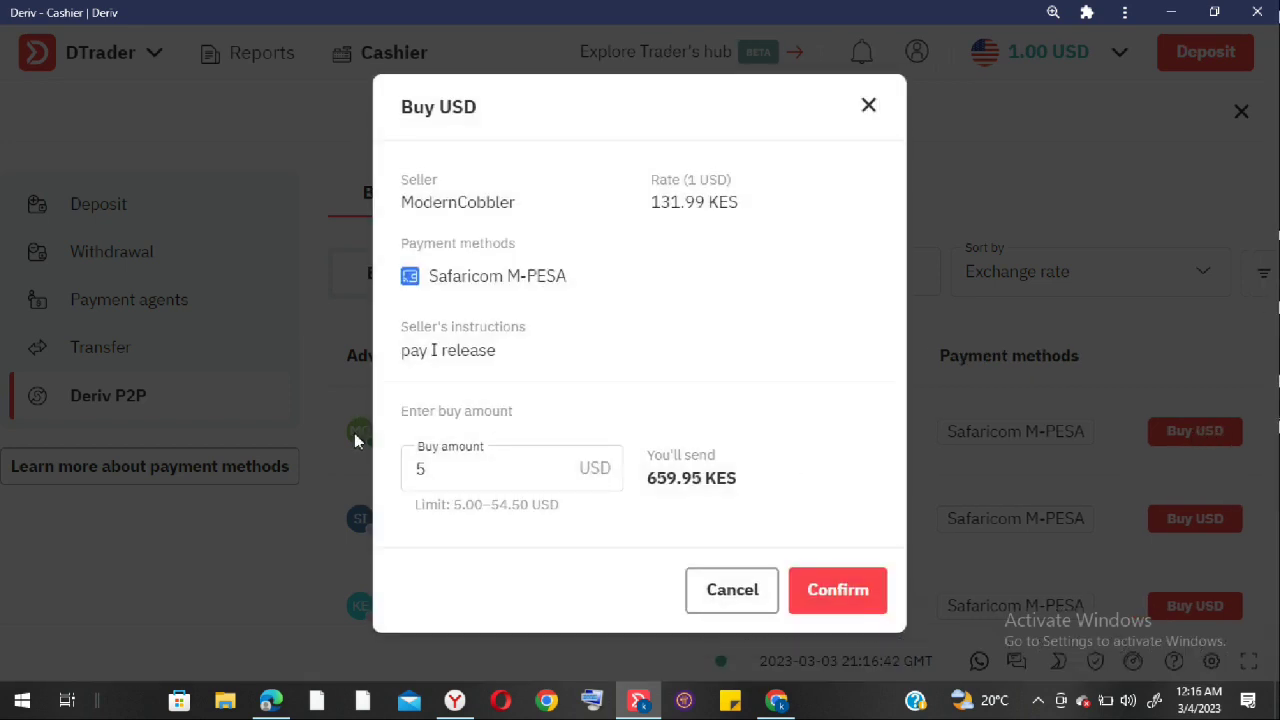
{"action": "left_click", "coordinate": [446, 470]}
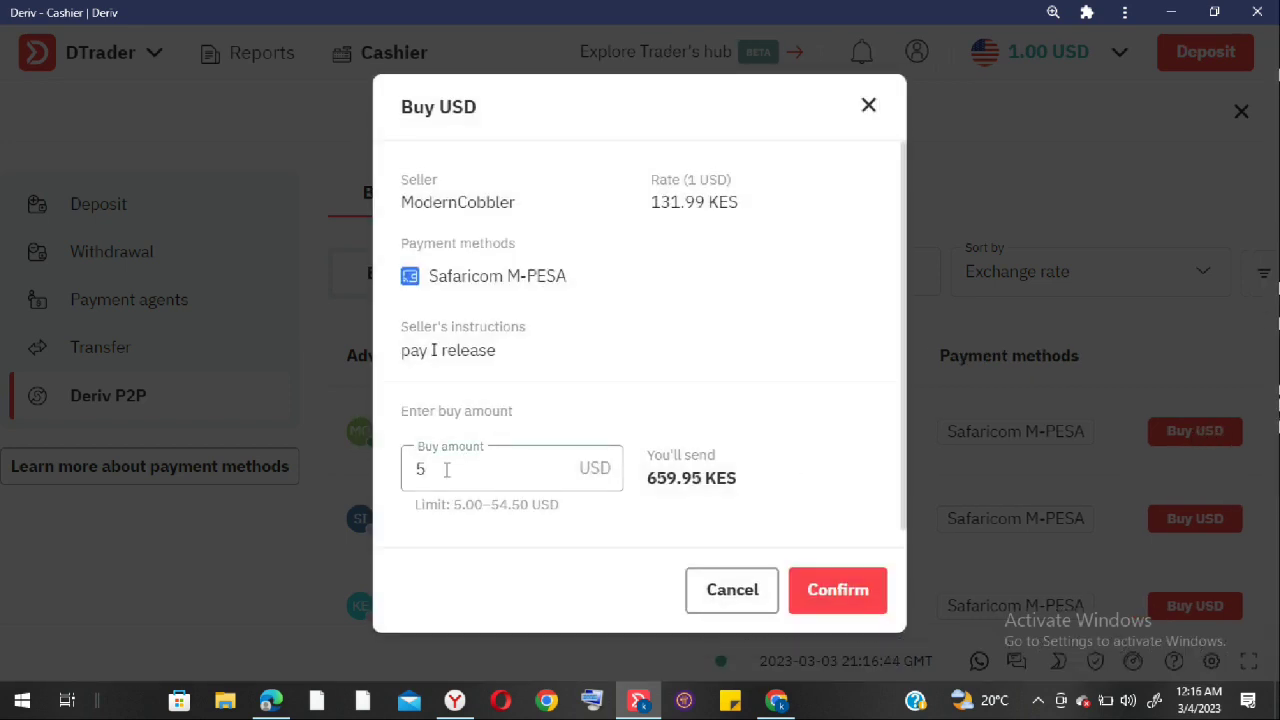
{"action": "key", "text": "BackSpace"}
{"action": "type", "text": "2"}
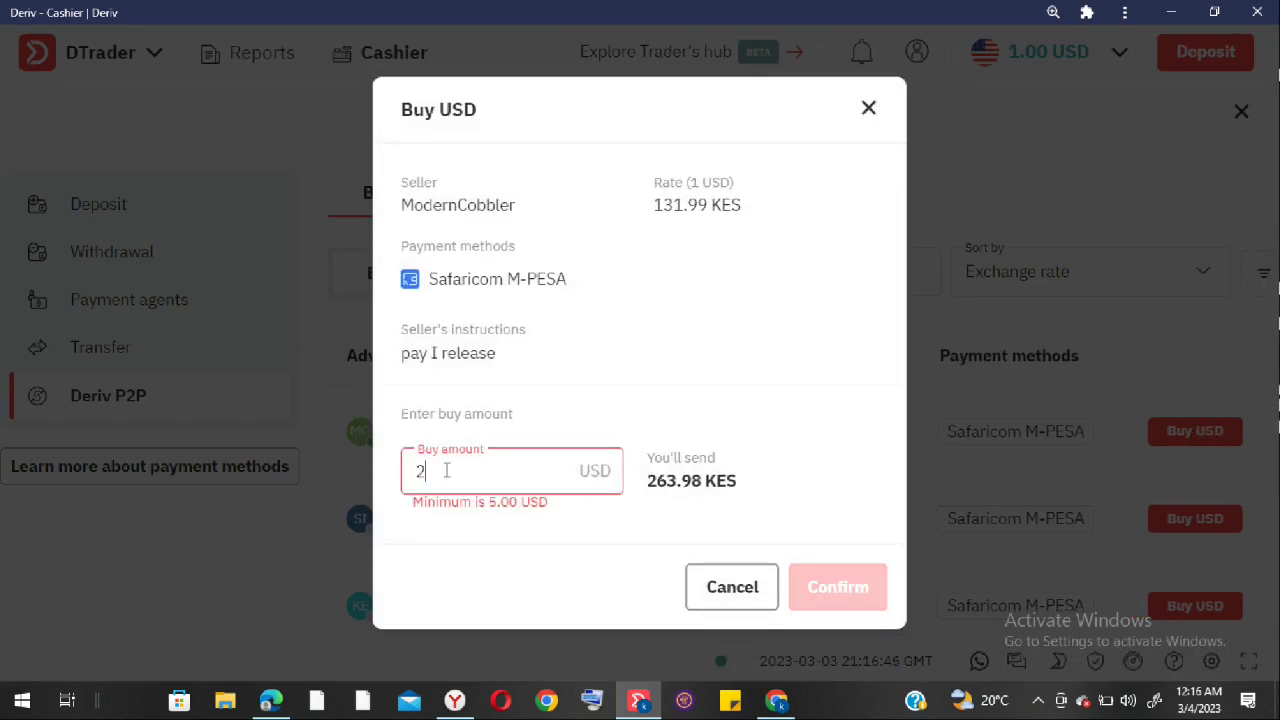
{"action": "type", "text": "0"}
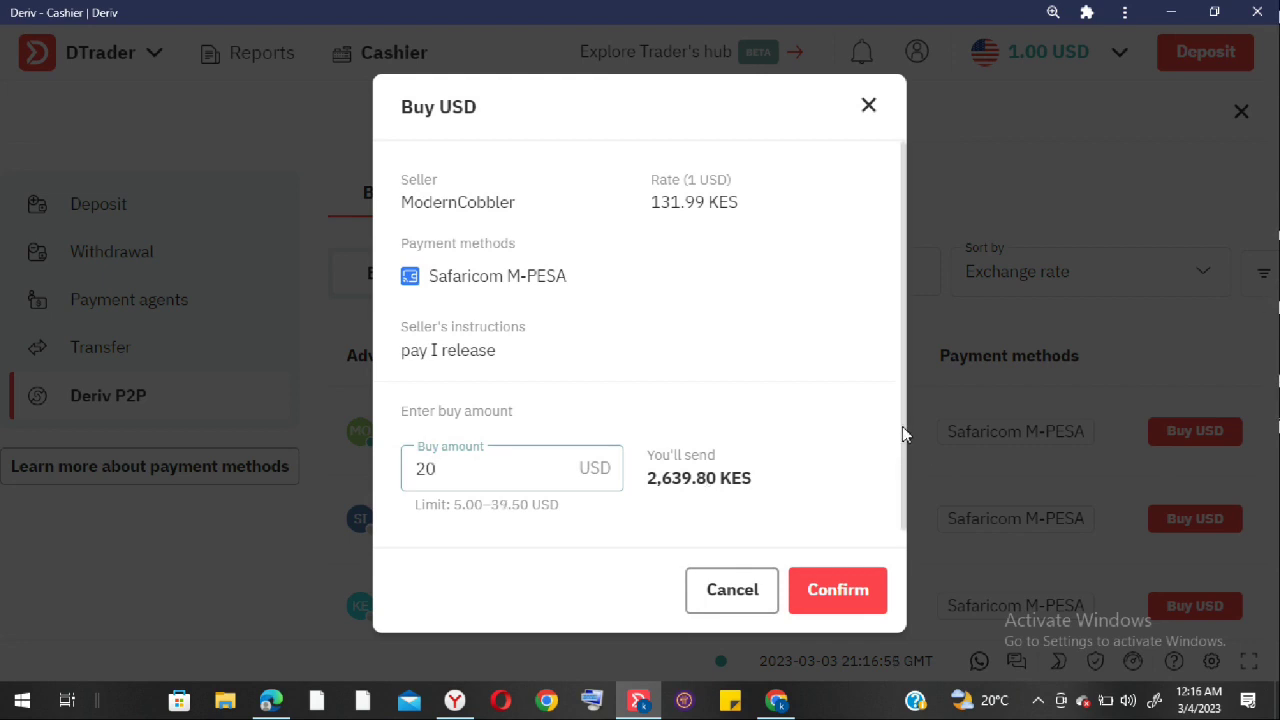
{"action": "scroll", "coordinate": [902, 426], "scroll_direction": "down", "scroll_amount": 1}
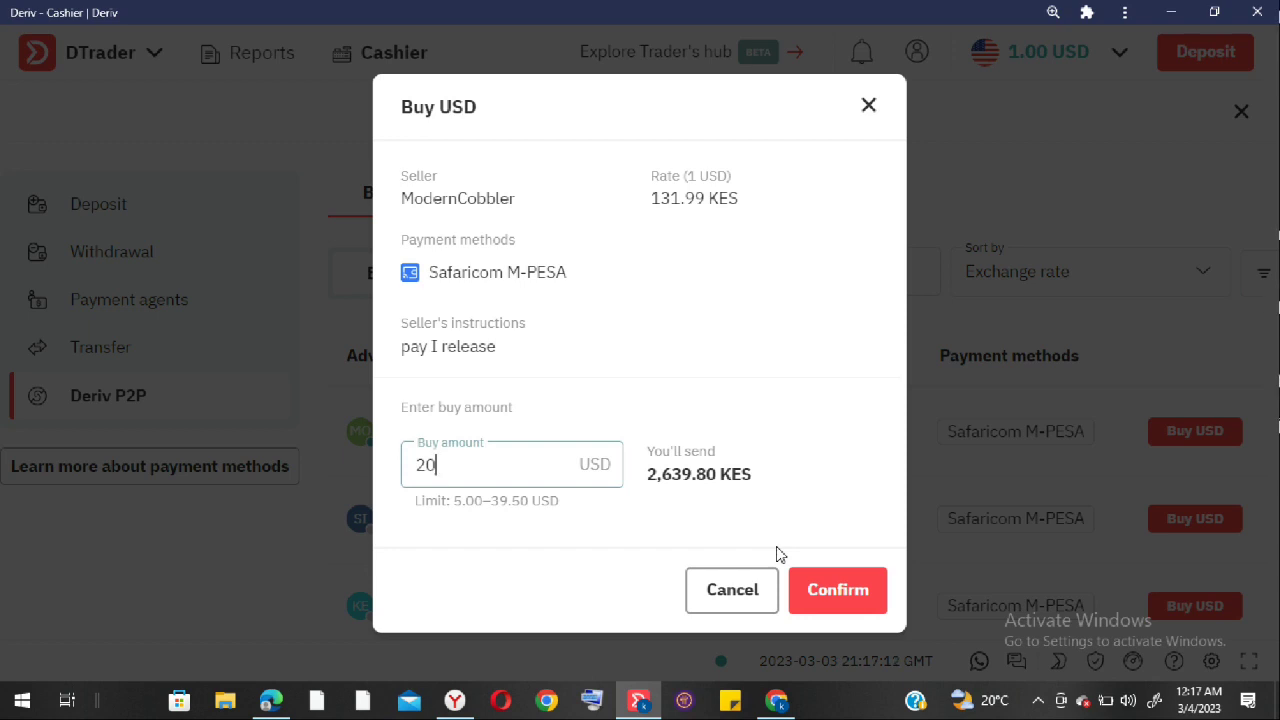
{"action": "left_click", "coordinate": [750, 596]}
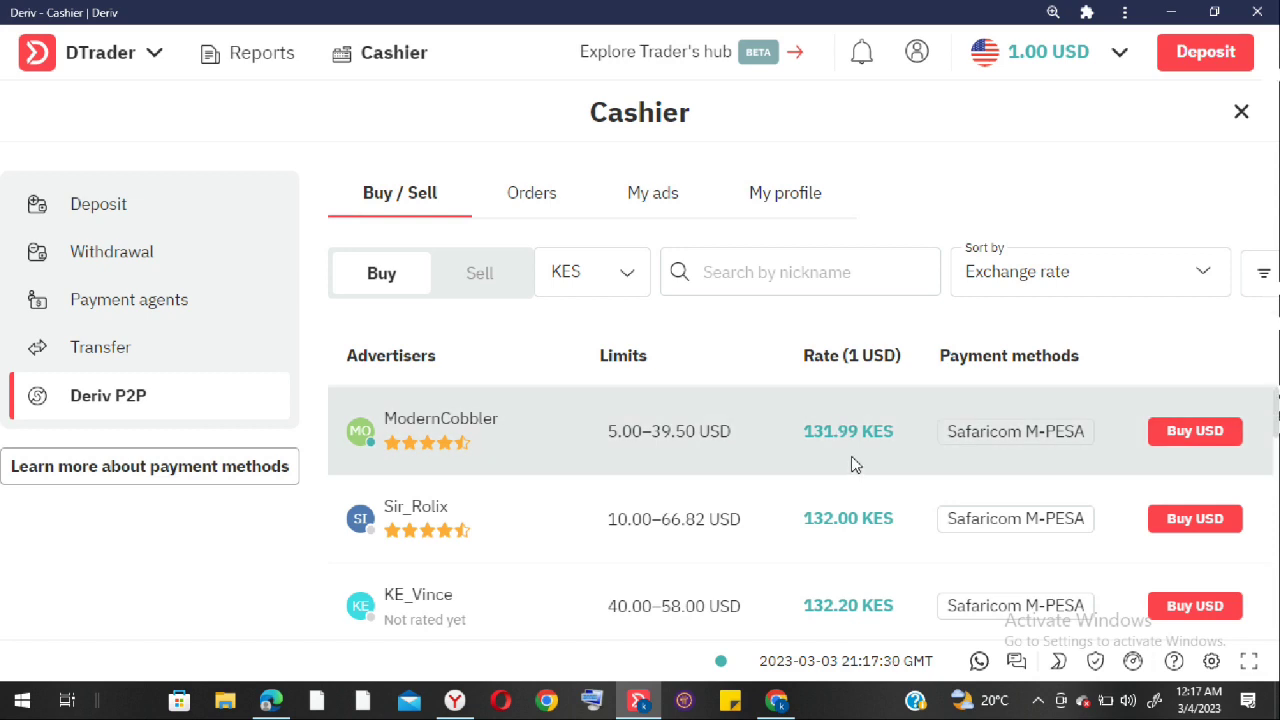
Step: Show the offers for selling USD and inspect the 220.00 KES Safaricom M-PESA offer, closing it without selling
{"action": "left_click", "coordinate": [476, 286]}
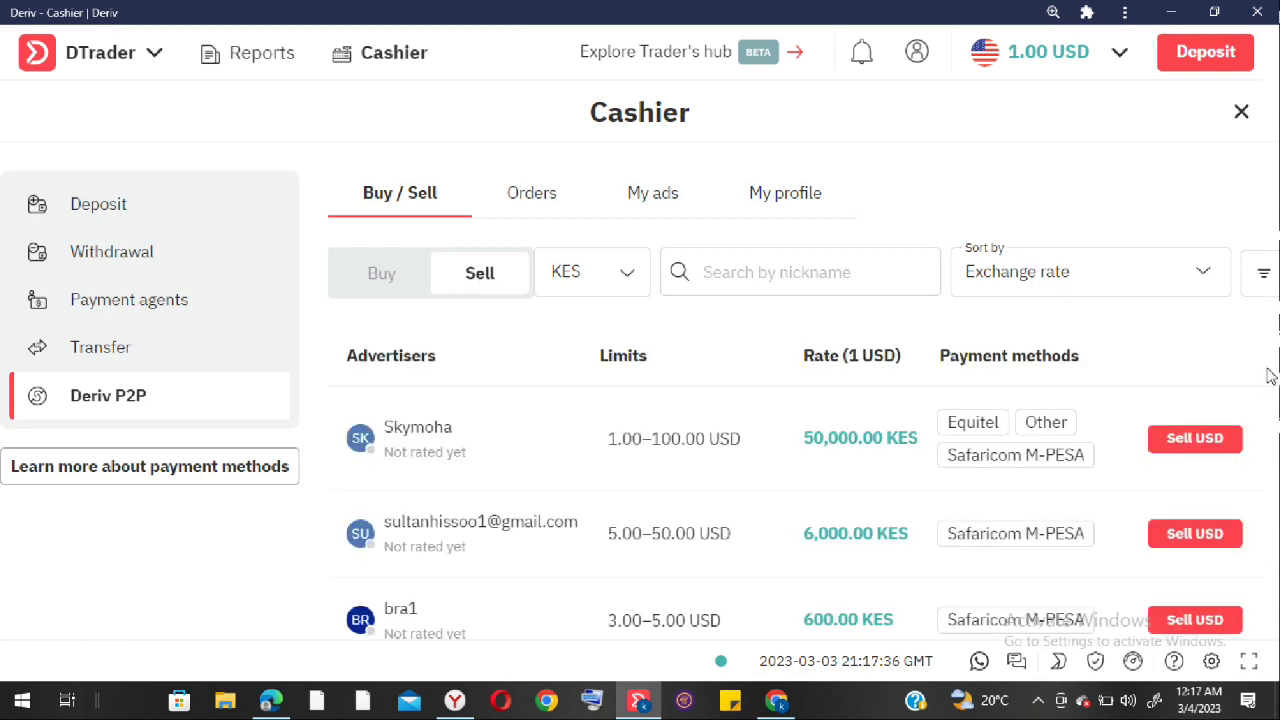
{"action": "mouse_move", "coordinate": [1276, 400]}
{"action": "left_mouse_down"}
{"action": "mouse_move", "coordinate": [1276, 428]}
{"action": "mouse_move", "coordinate": [1276, 405]}
{"action": "left_mouse_up"}
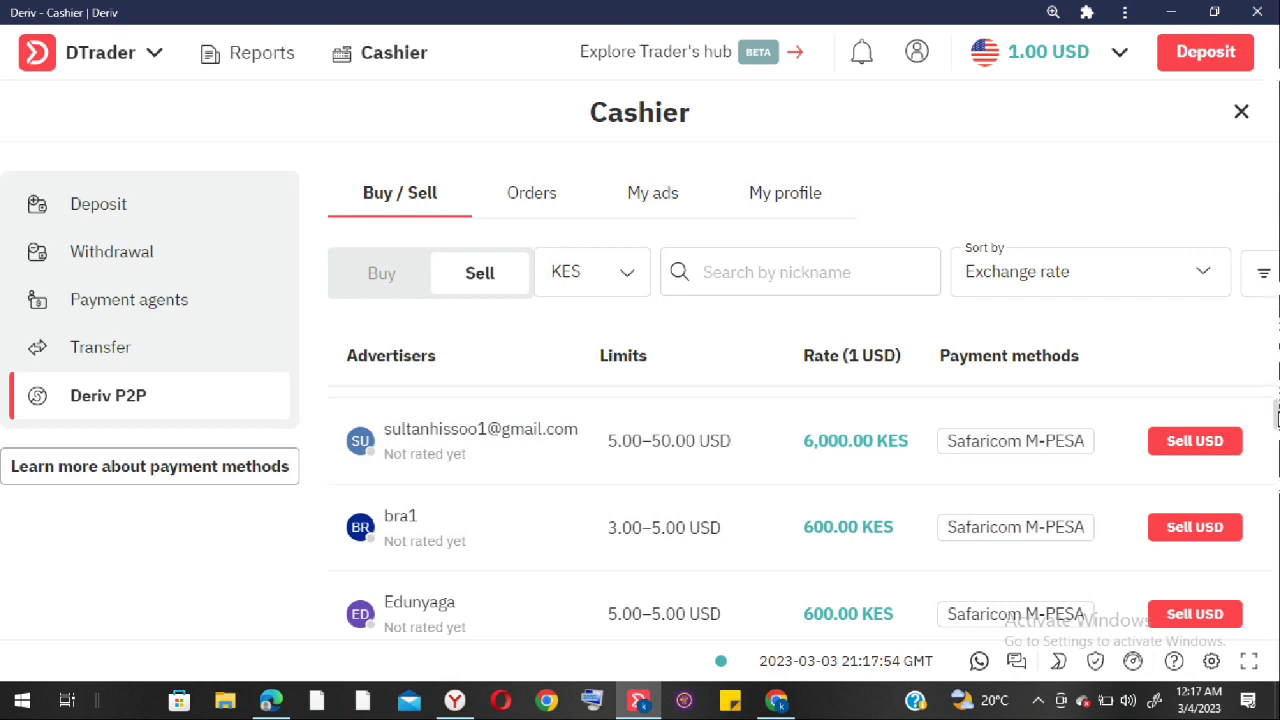
{"action": "scroll", "coordinate": [1275, 428], "scroll_direction": "down", "scroll_amount": 2}
{"action": "scroll", "coordinate": [1277, 428], "scroll_direction": "down", "scroll_amount": 3}
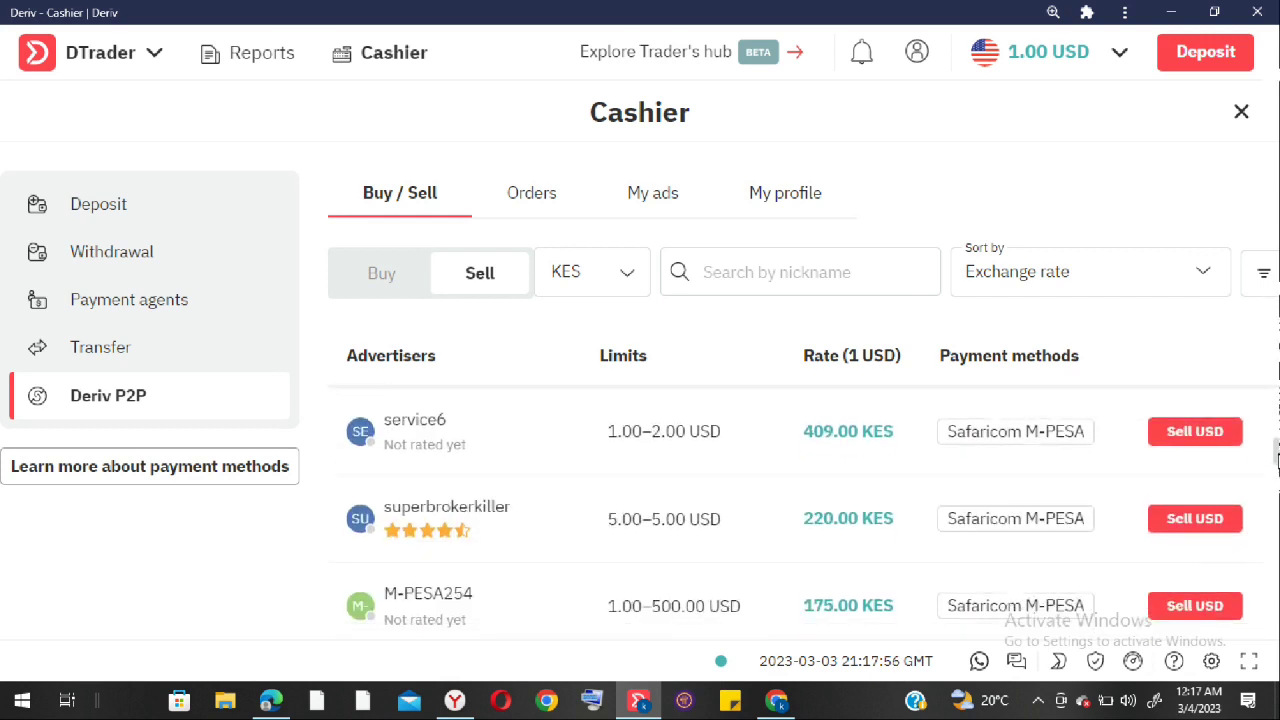
{"action": "scroll", "coordinate": [1277, 458], "scroll_direction": "down", "scroll_amount": 1}
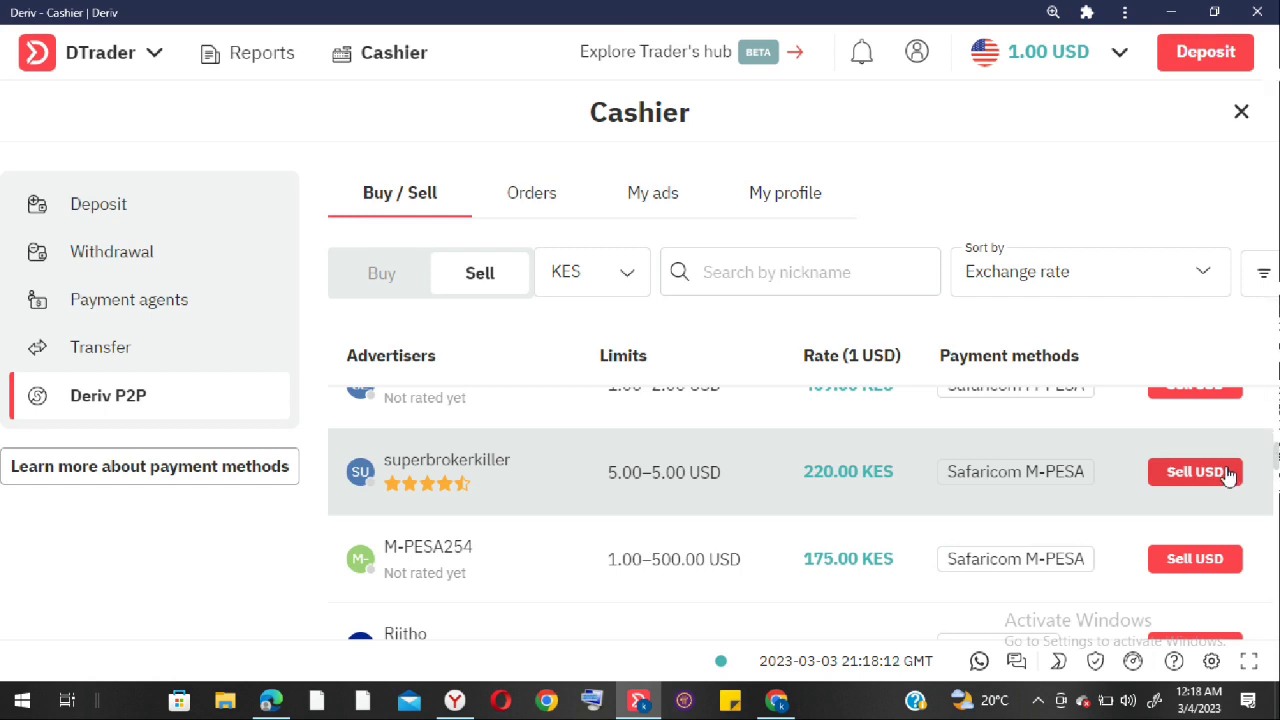
{"action": "left_click", "coordinate": [1196, 473]}
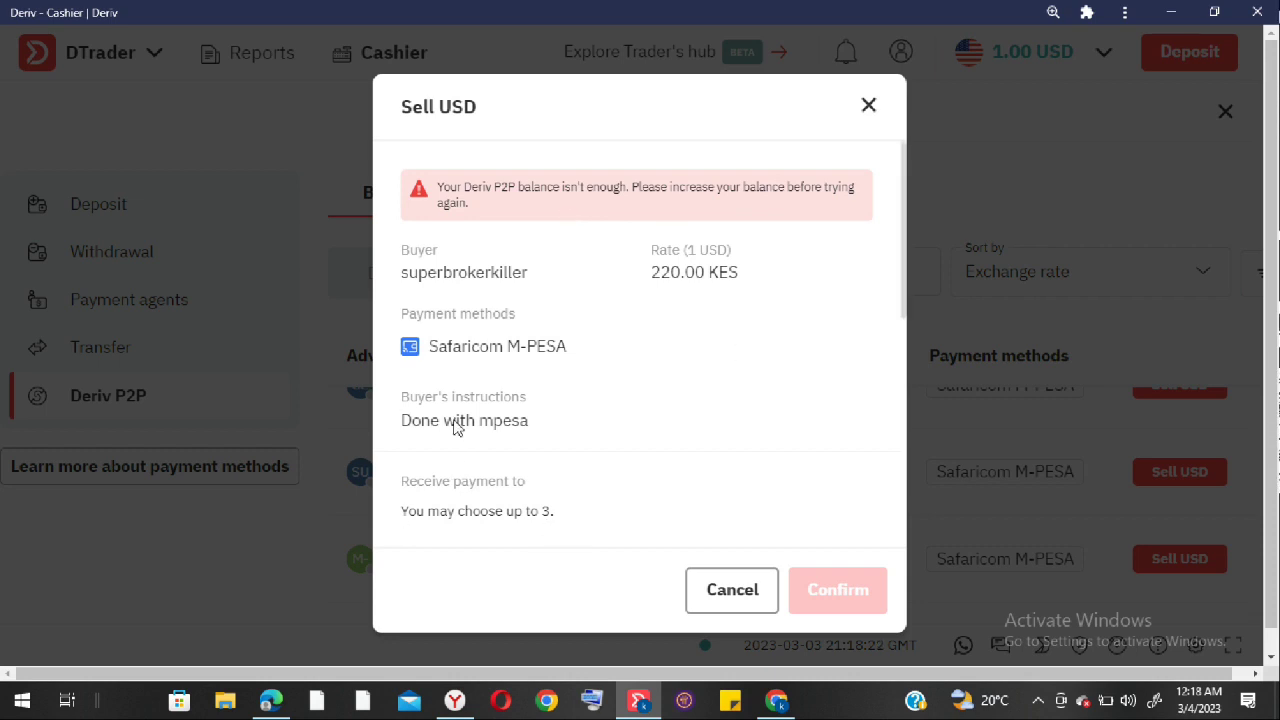
{"action": "left_click", "coordinate": [732, 590]}
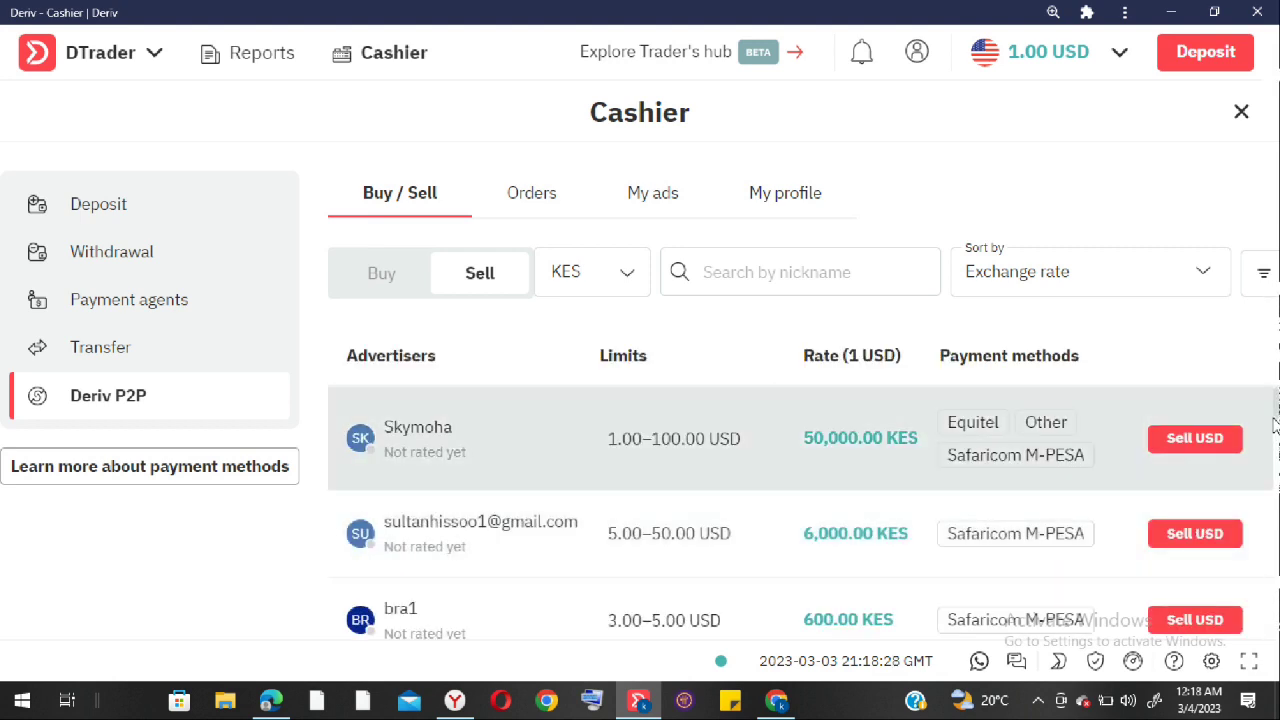
Step: Open the sell form for the 1.00 USD Safaricom M-PESA offer at 150.00 KES per USD
{"action": "scroll", "coordinate": [1275, 430], "scroll_direction": "down", "scroll_amount": 3}
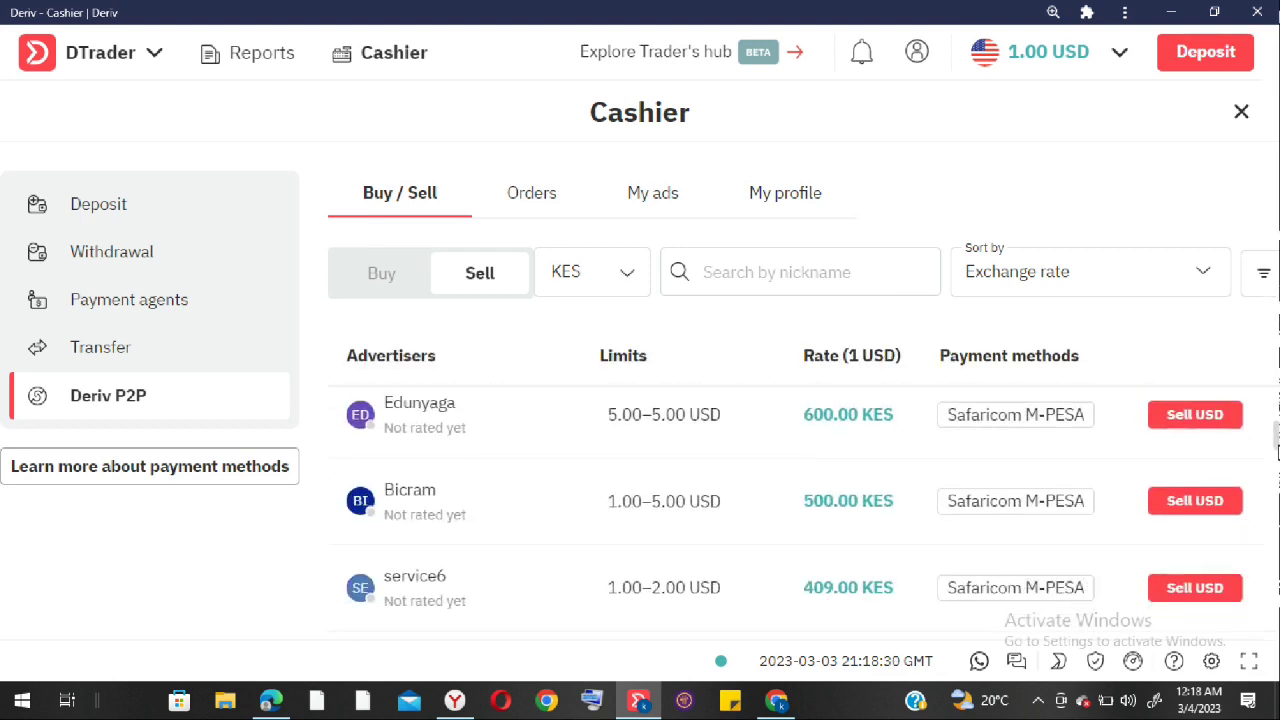
{"action": "scroll", "coordinate": [1276, 450], "scroll_direction": "down", "scroll_amount": 3}
{"action": "scroll", "coordinate": [1276, 468], "scroll_direction": "down", "scroll_amount": 1}
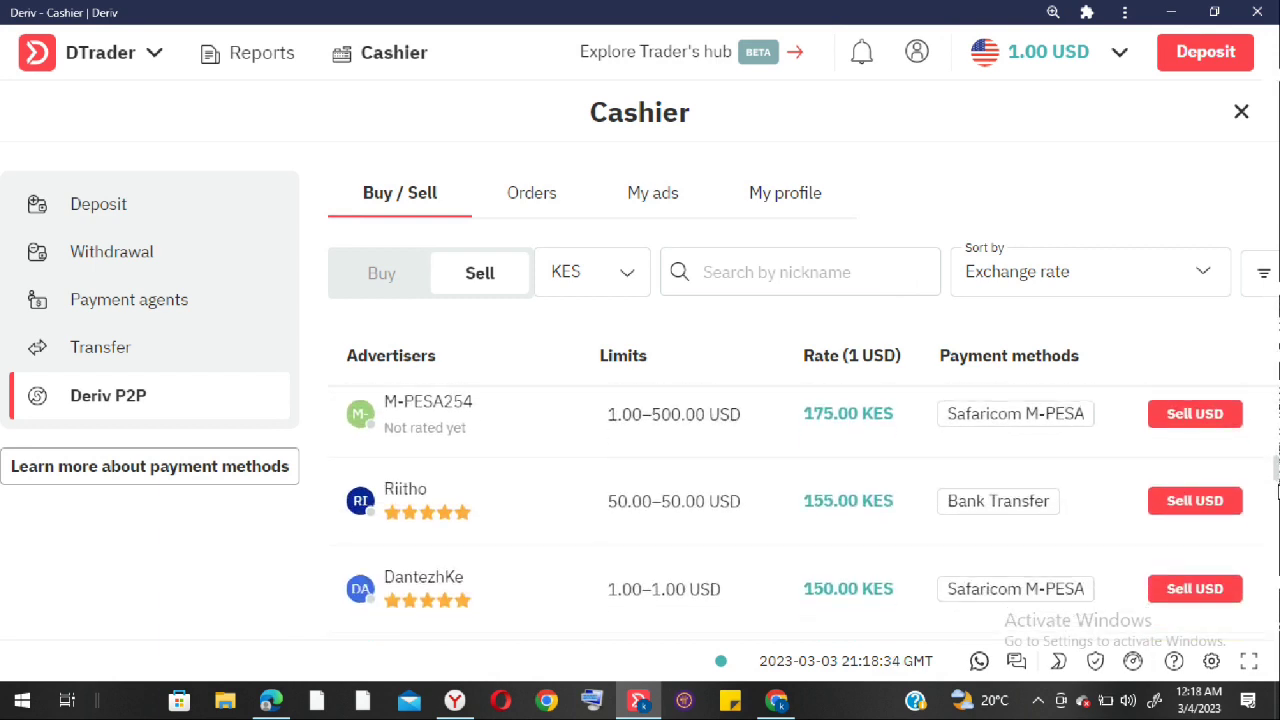
{"action": "scroll", "coordinate": [1276, 490], "scroll_direction": "up", "scroll_amount": 1}
{"action": "scroll", "coordinate": [1276, 488], "scroll_direction": "down", "scroll_amount": 2}
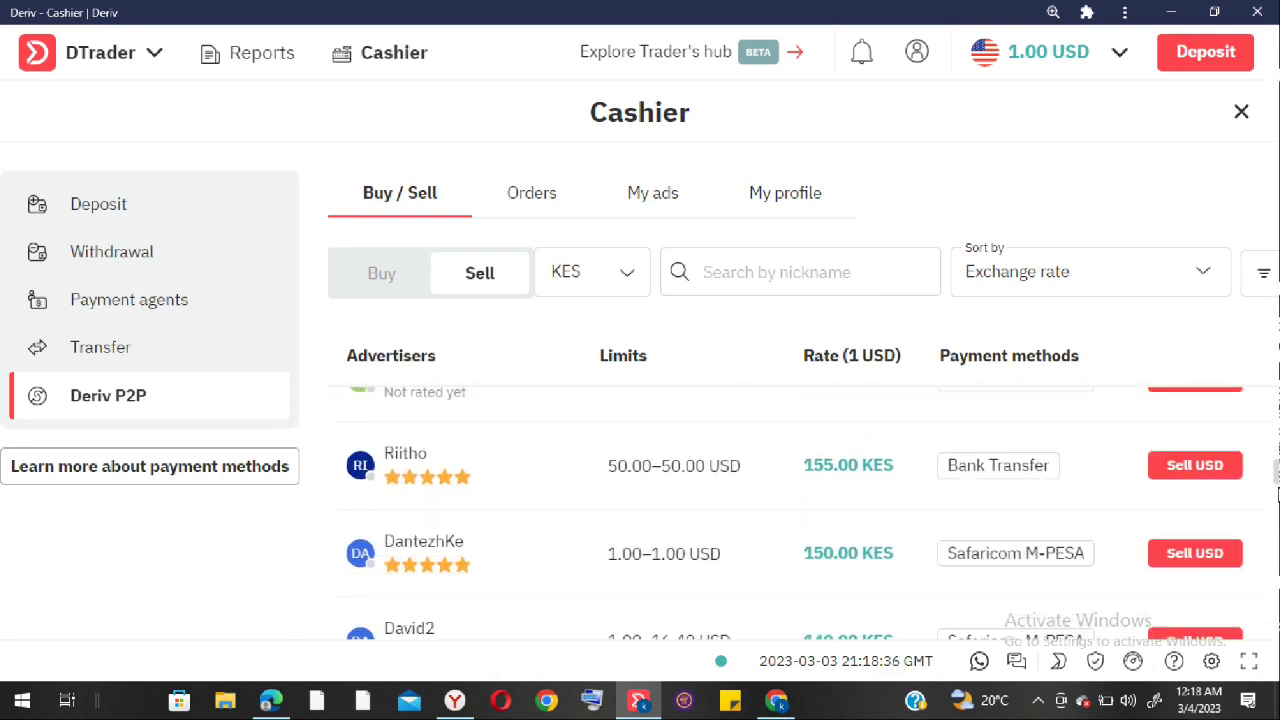
{"action": "scroll", "coordinate": [1270, 480], "scroll_direction": "up", "scroll_amount": 1}
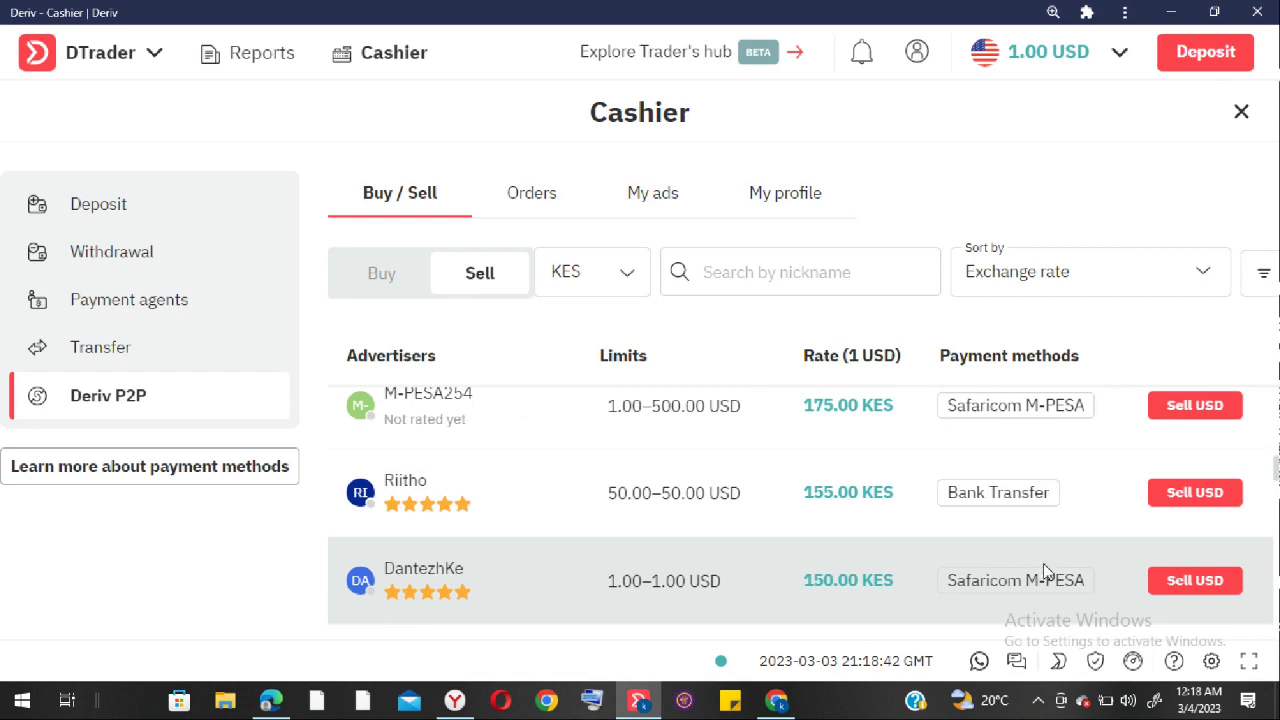
{"action": "left_click", "coordinate": [1228, 584]}
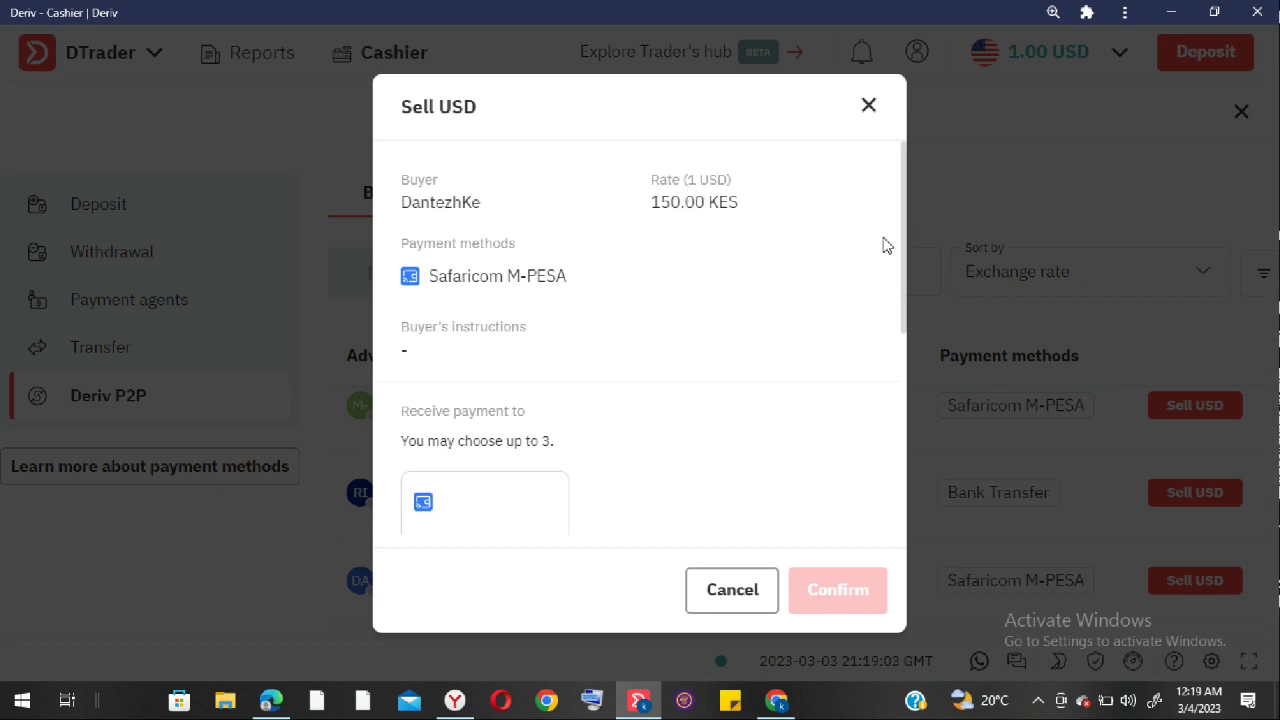
Step: Enter the seller's contact details for the 1 USD sale and submit the order
{"action": "scroll", "coordinate": [640, 400], "scroll_direction": "down", "scroll_amount": 5}
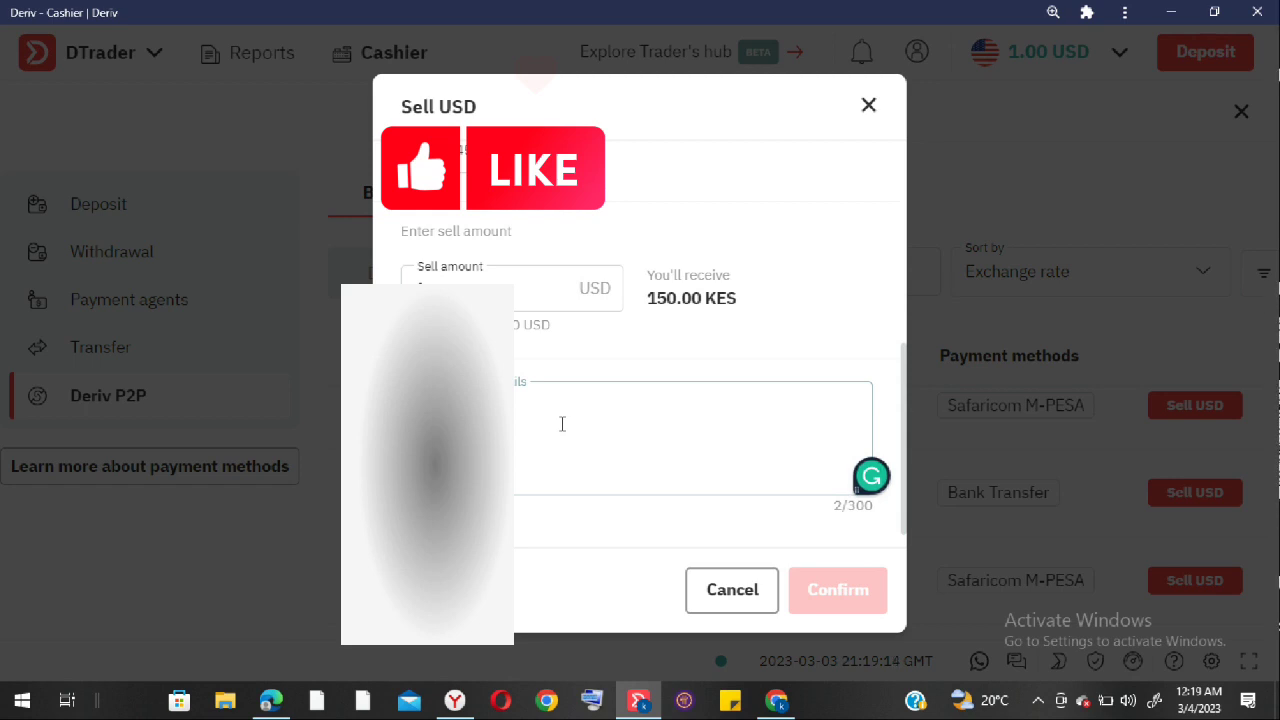
{"action": "key", "text": "ctrl+v"}
{"action": "key", "text": "BackSpace"}
{"action": "key", "text": "Tab"}
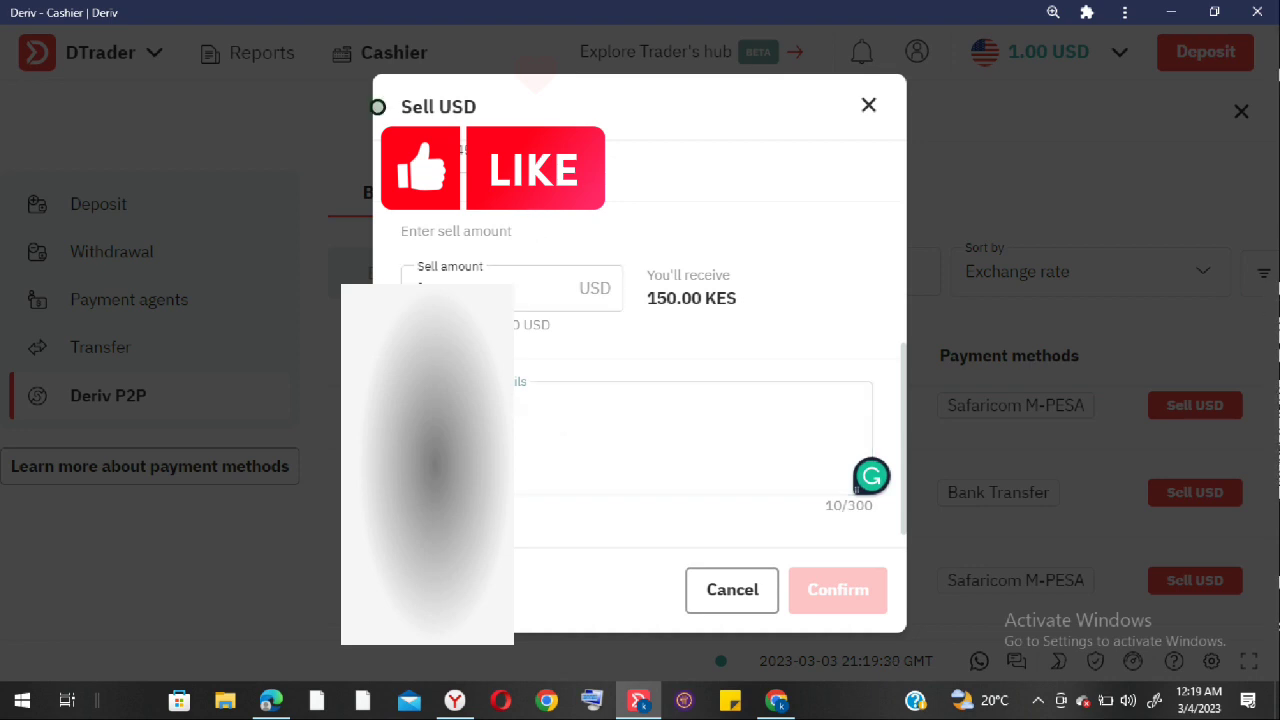
{"action": "left_click", "coordinate": [834, 606]}
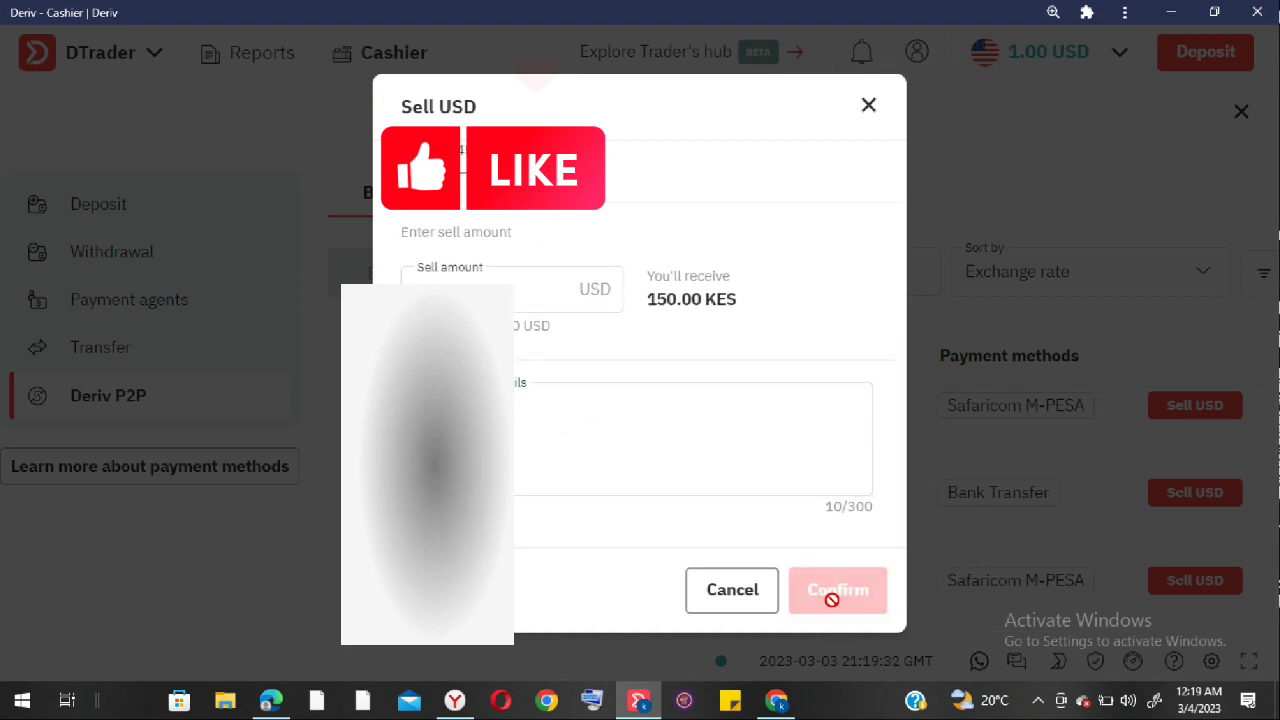
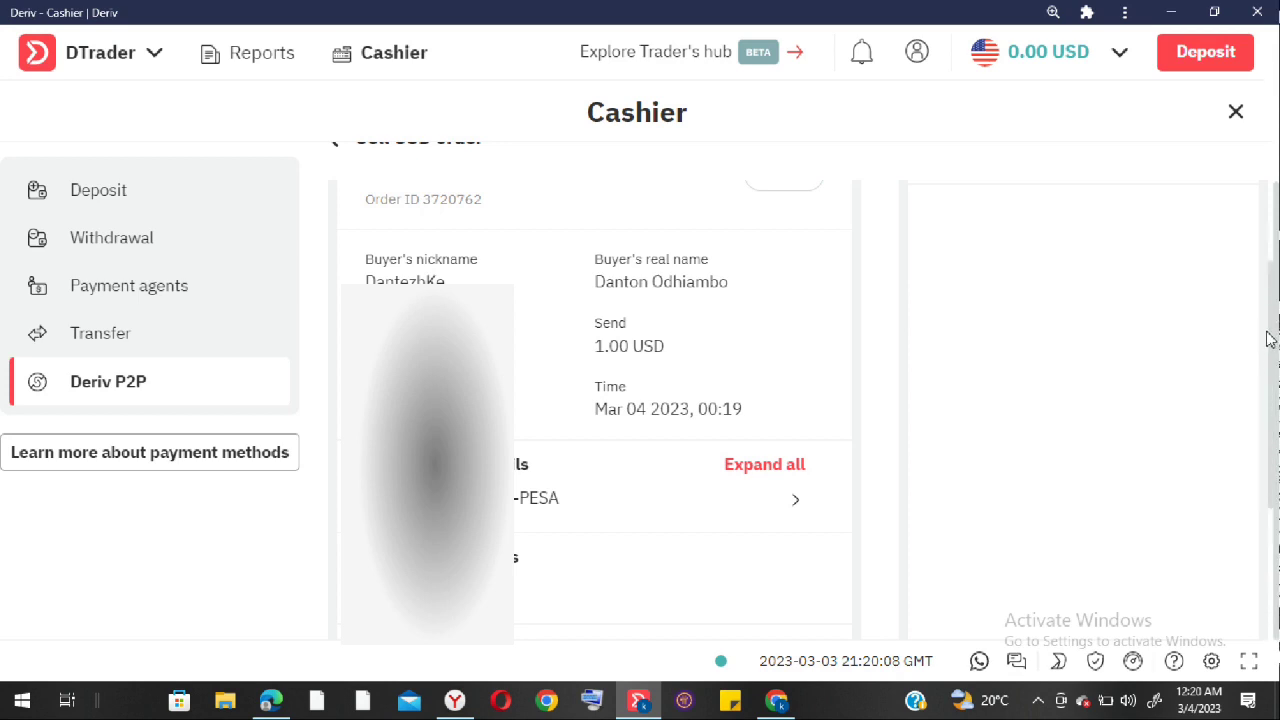
Step: Send the buyer the message "hey" in the sell order's chat
{"action": "left_click_drag", "start_coordinate": [1272, 342], "coordinate": [1272, 252]}
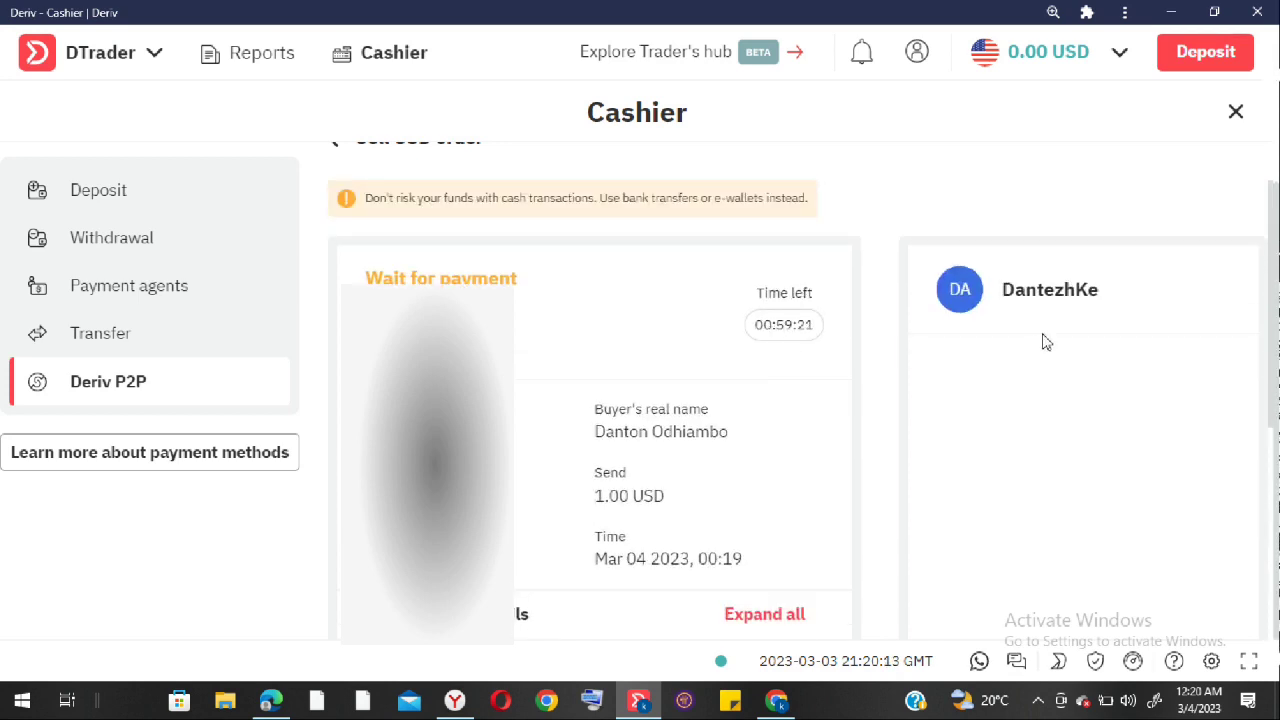
{"action": "left_click_drag", "start_coordinate": [1276, 289], "coordinate": [1257, 534]}
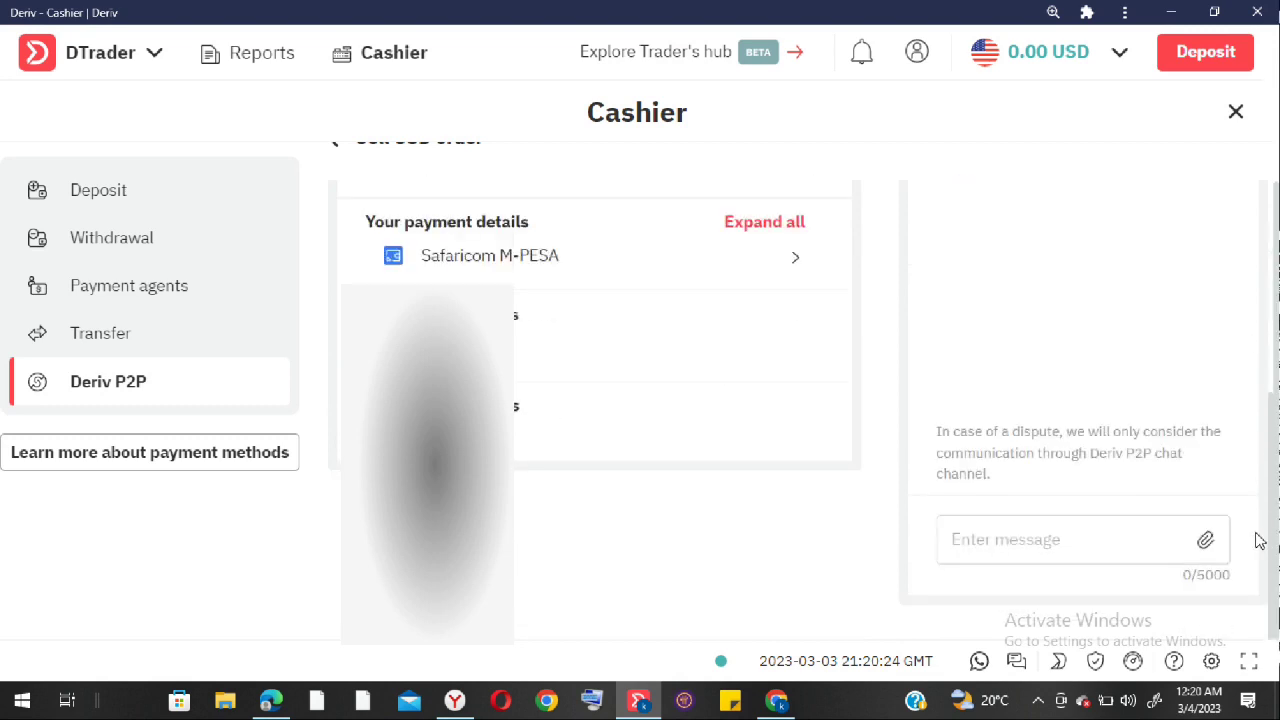
{"action": "left_click", "coordinate": [1035, 538]}
{"action": "type", "text": "hey"}
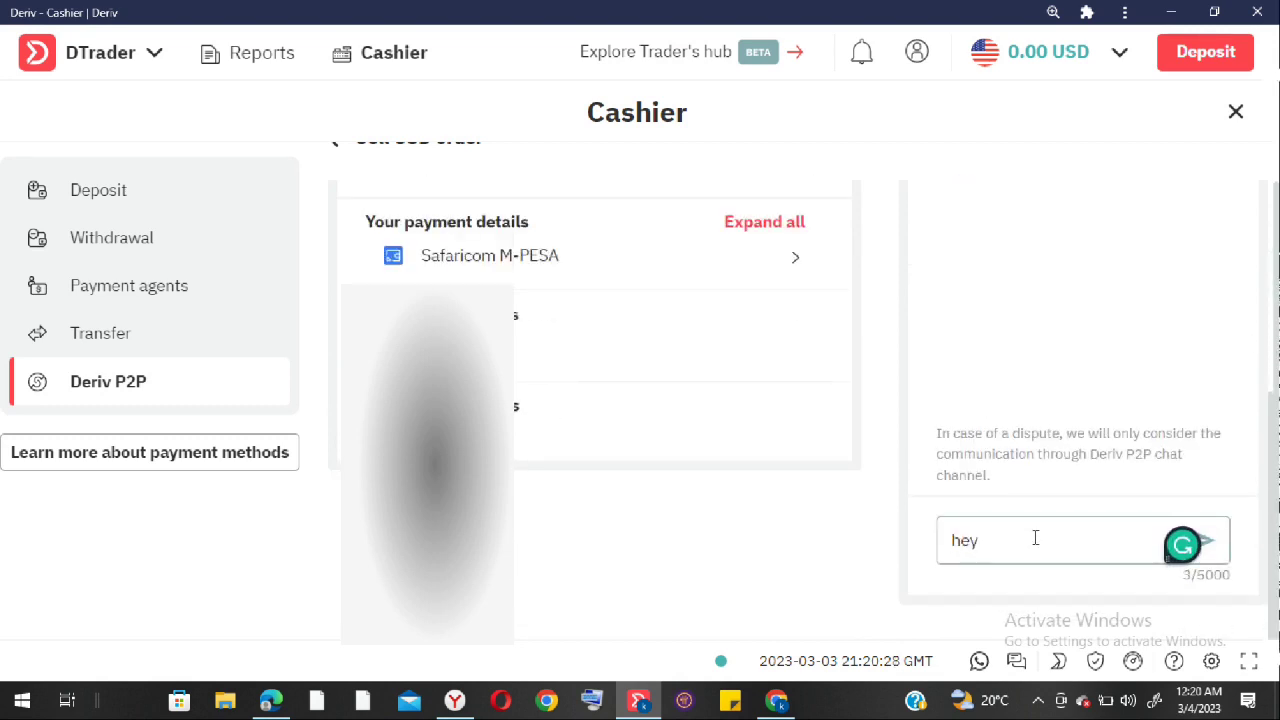
{"action": "key", "text": "Return"}
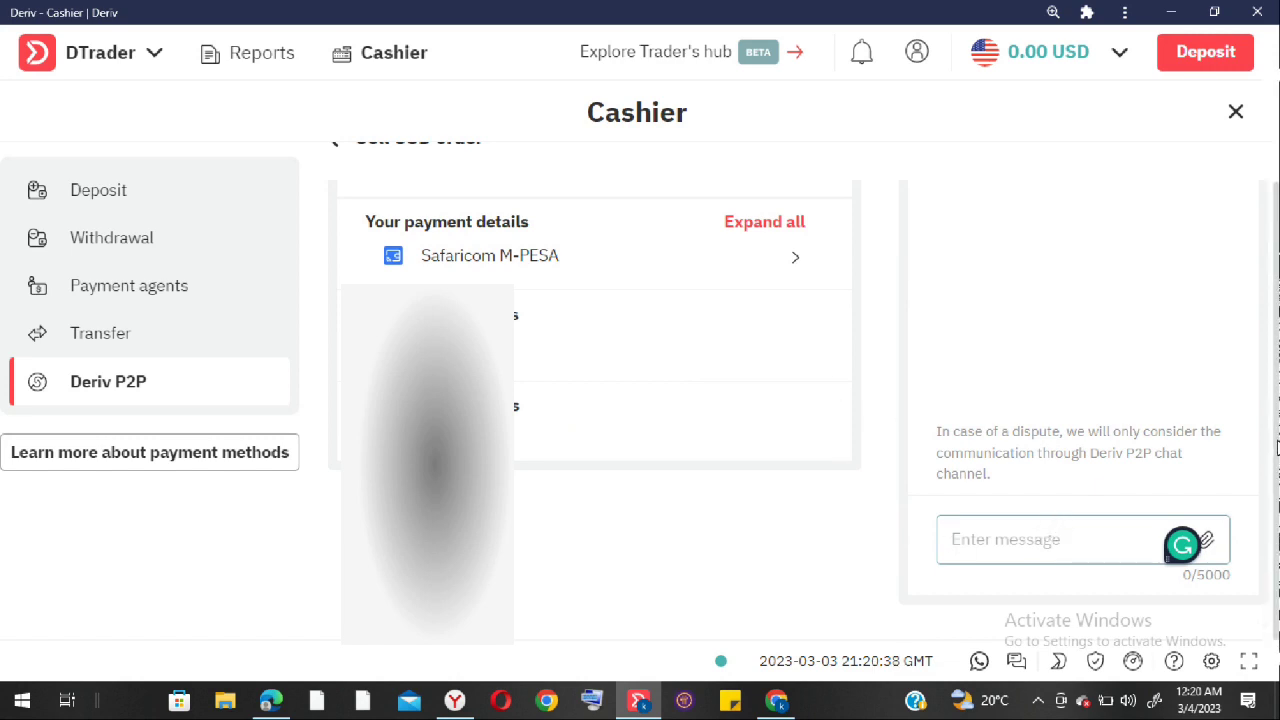
Step: Review the sell order's status, amounts, payment details and the buyer chat
{"action": "left_click_drag", "start_coordinate": [1273, 449], "coordinate": [1240, 209]}
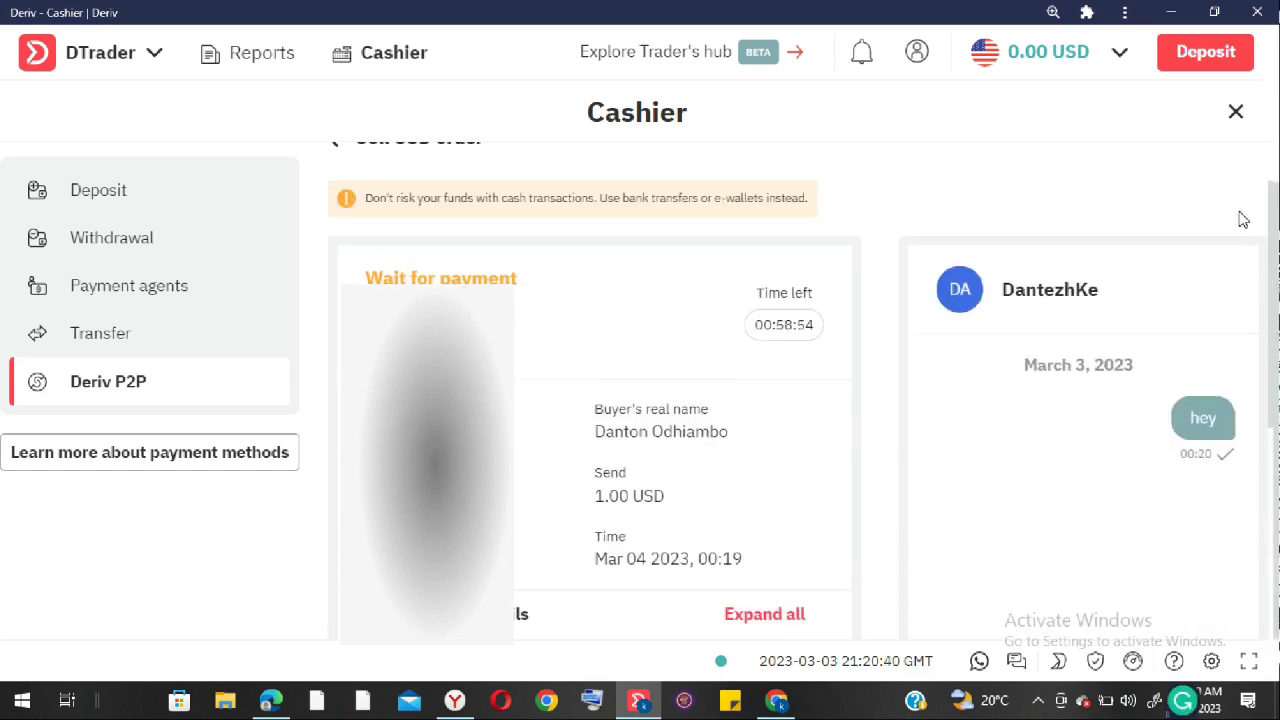
{"action": "left_click_drag", "start_coordinate": [1247, 275], "coordinate": [1262, 401]}
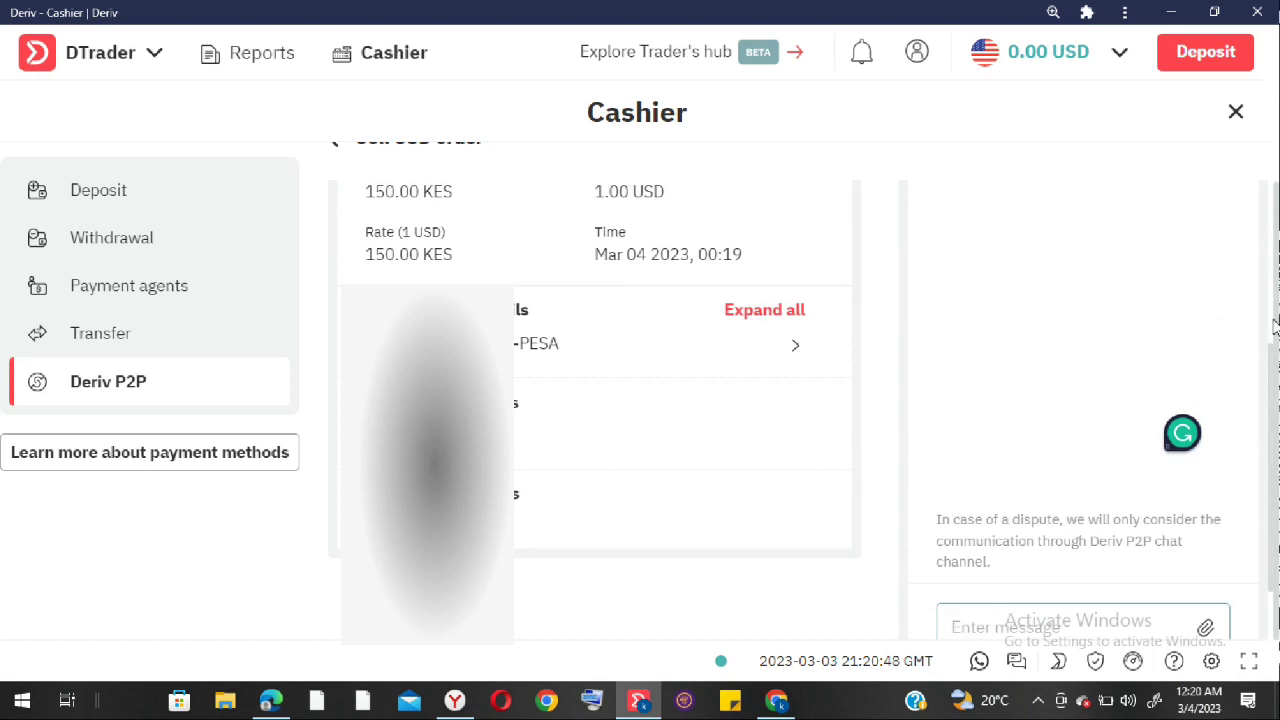
{"action": "left_click_drag", "start_coordinate": [1275, 372], "coordinate": [1268, 200]}
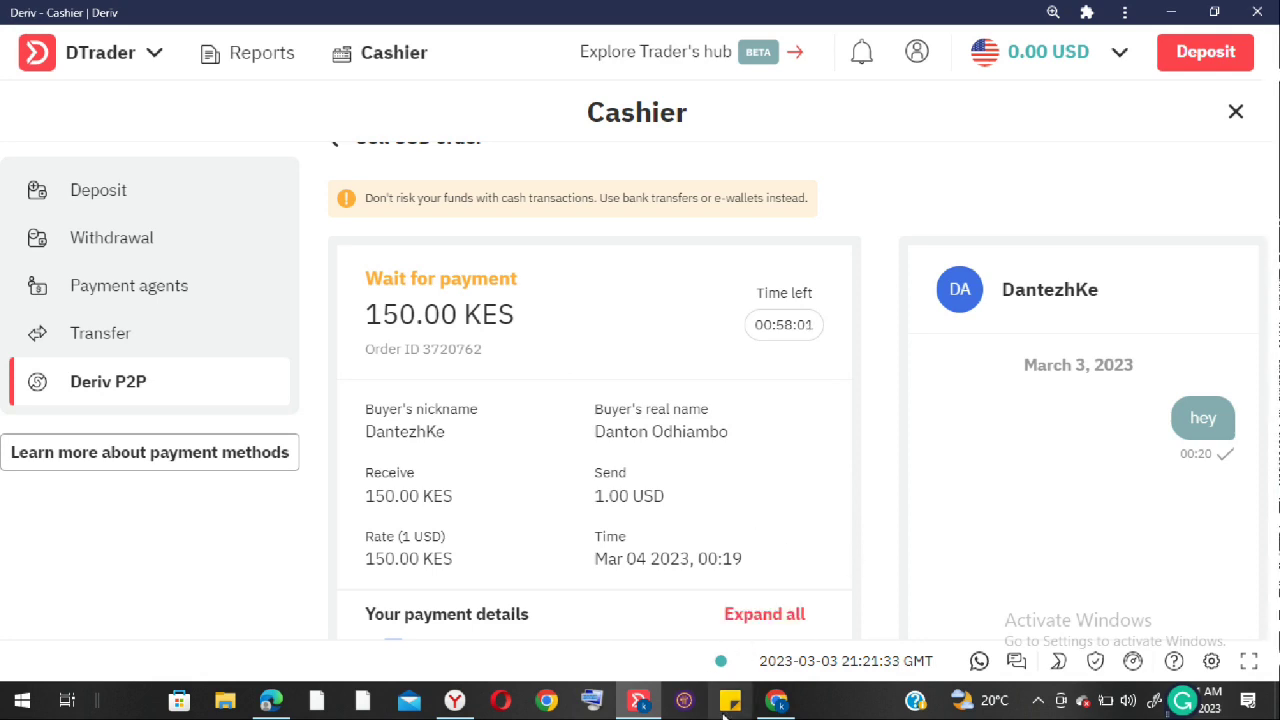
{"action": "right_click", "coordinate": [1039, 705]}
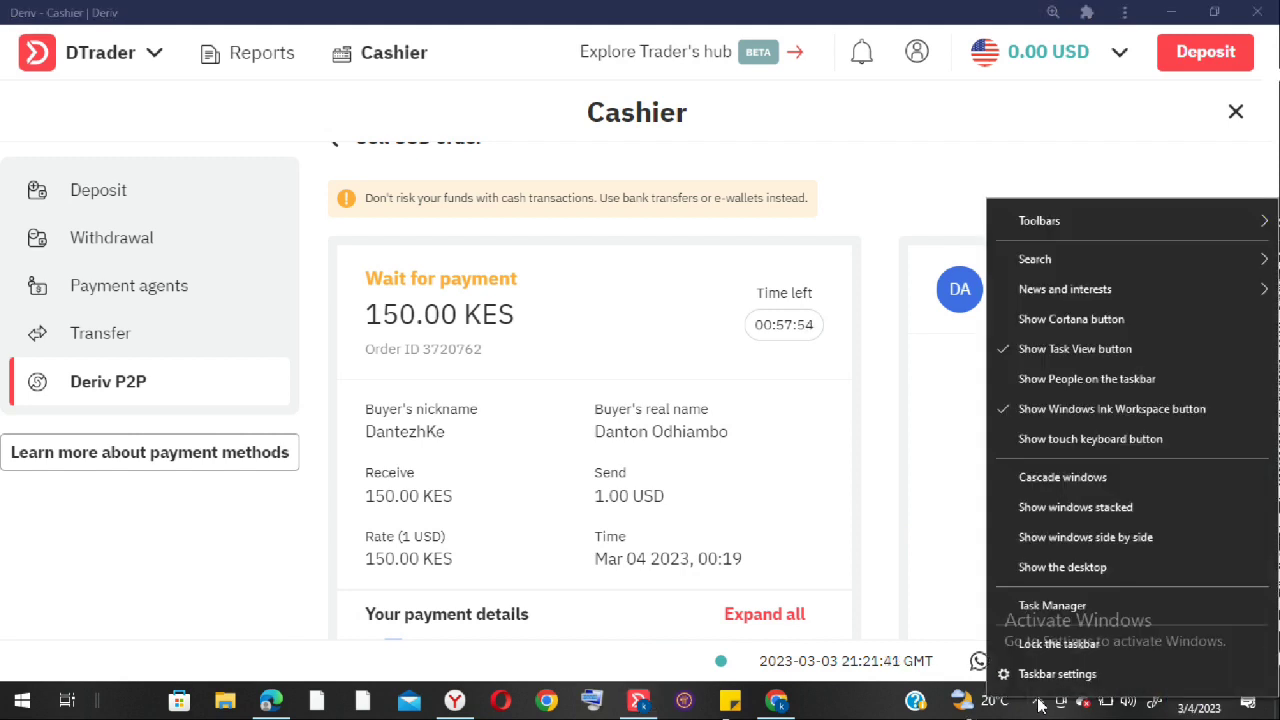
{"action": "left_click", "coordinate": [1039, 705]}
{"action": "left_click", "coordinate": [1039, 705]}
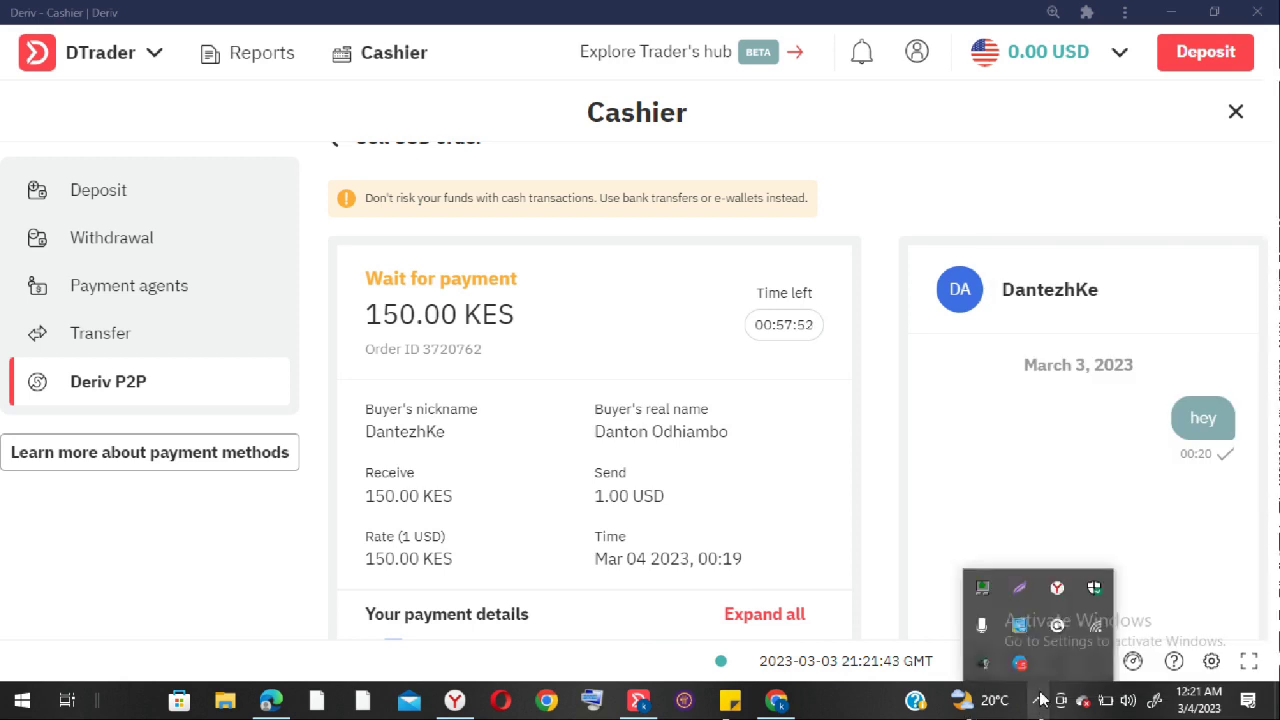
{"action": "right_click", "coordinate": [991, 663]}
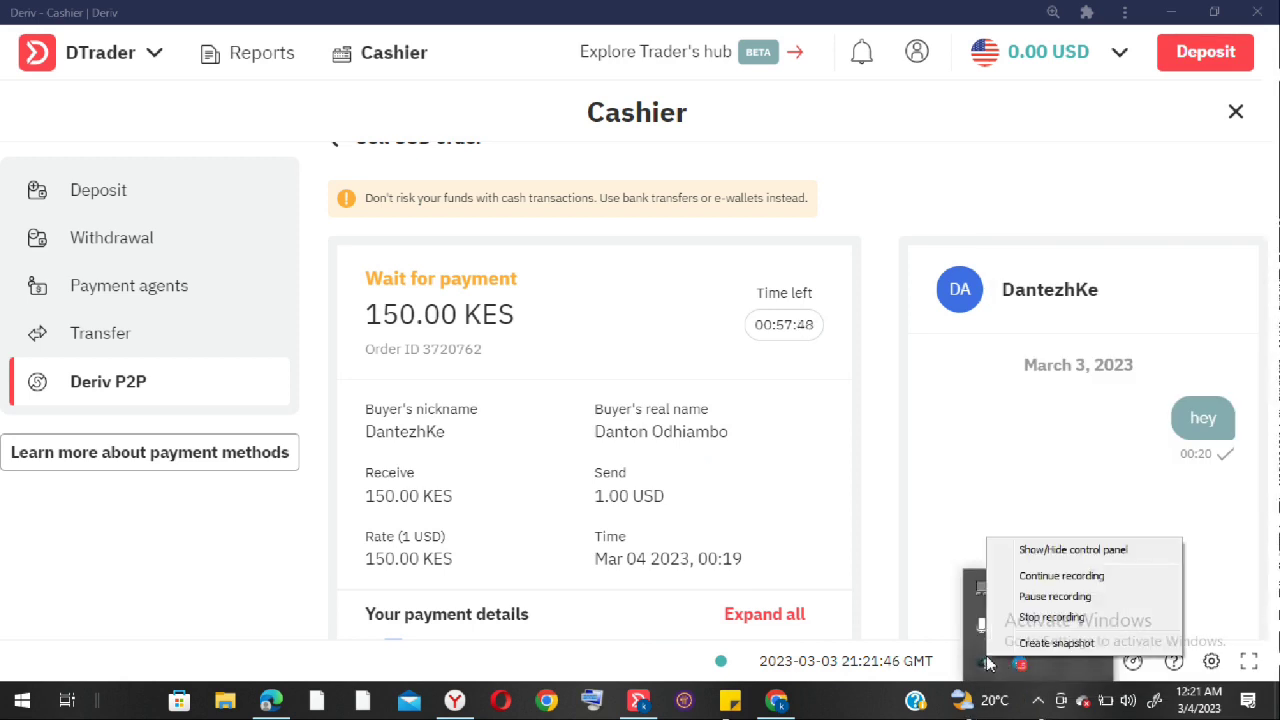
{"action": "left_click", "coordinate": [1079, 620]}
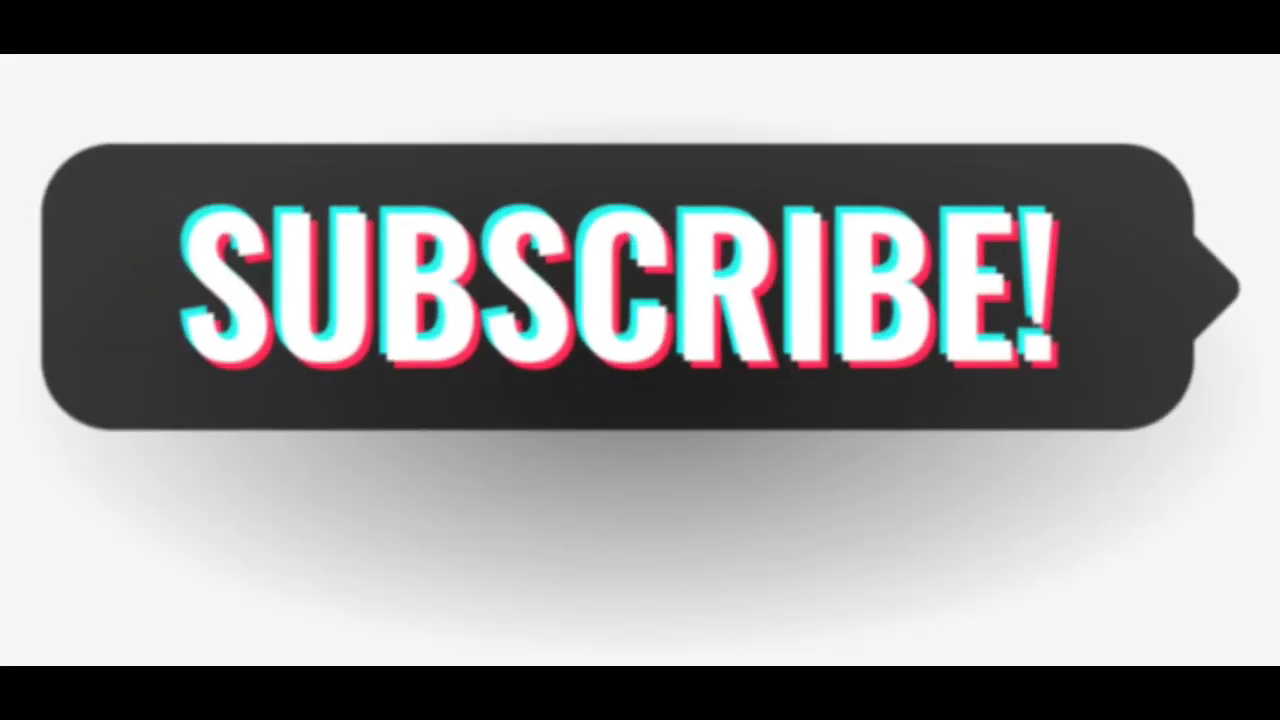